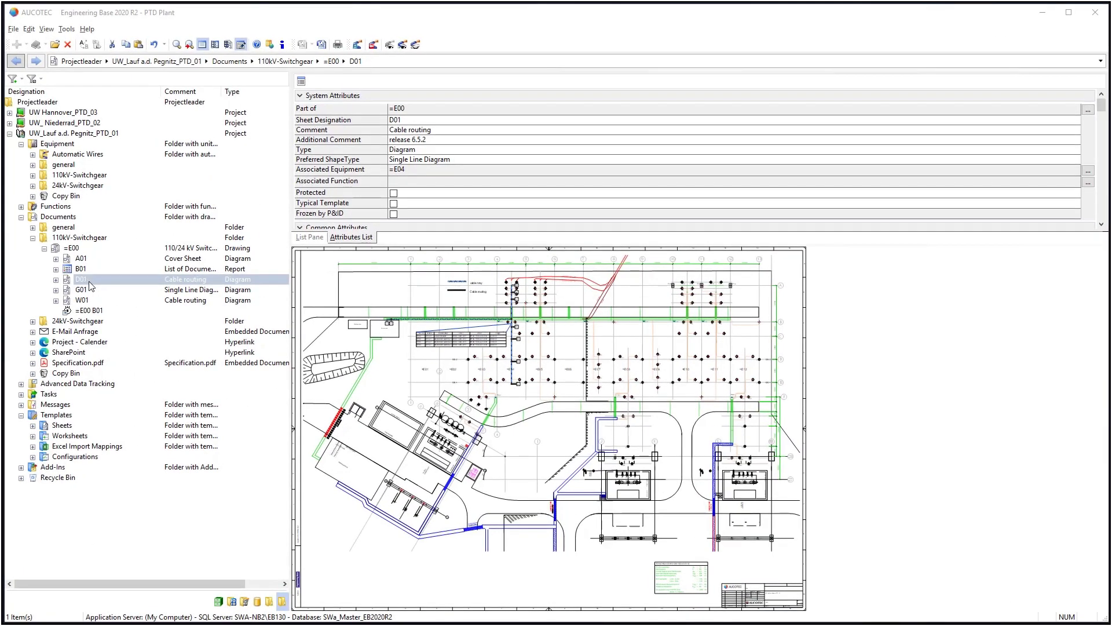
# - View sheets G01 and D01, then show the -Q0 circuit breaker under 24kV-Switchgear =J01 +J
pyautogui.click(96, 291)
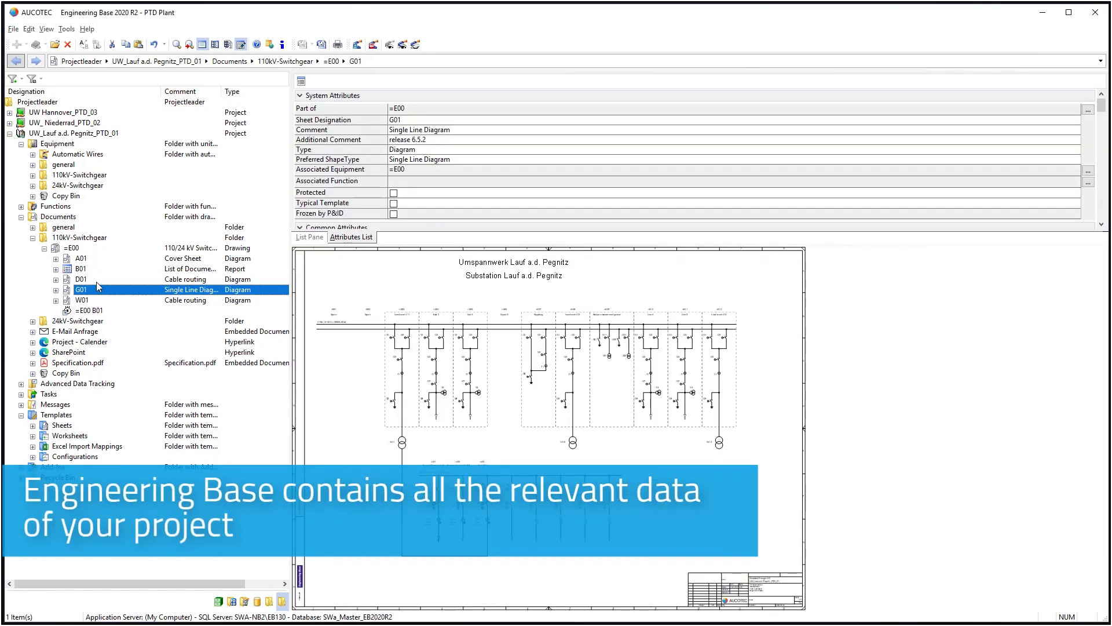
pyautogui.click(96, 276)
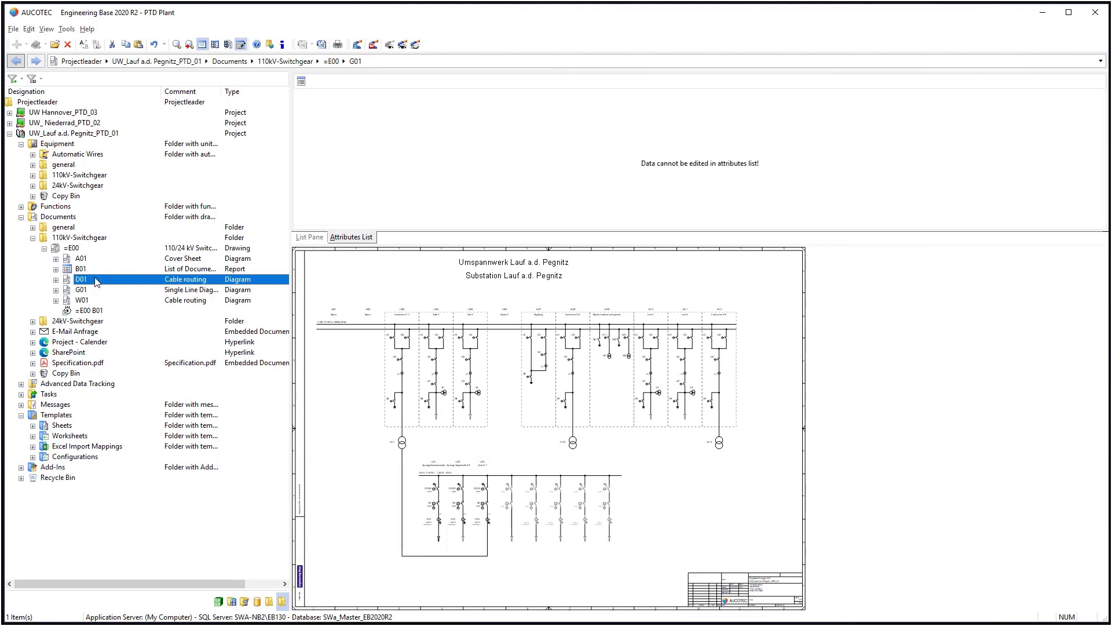
pyautogui.click(33, 186)
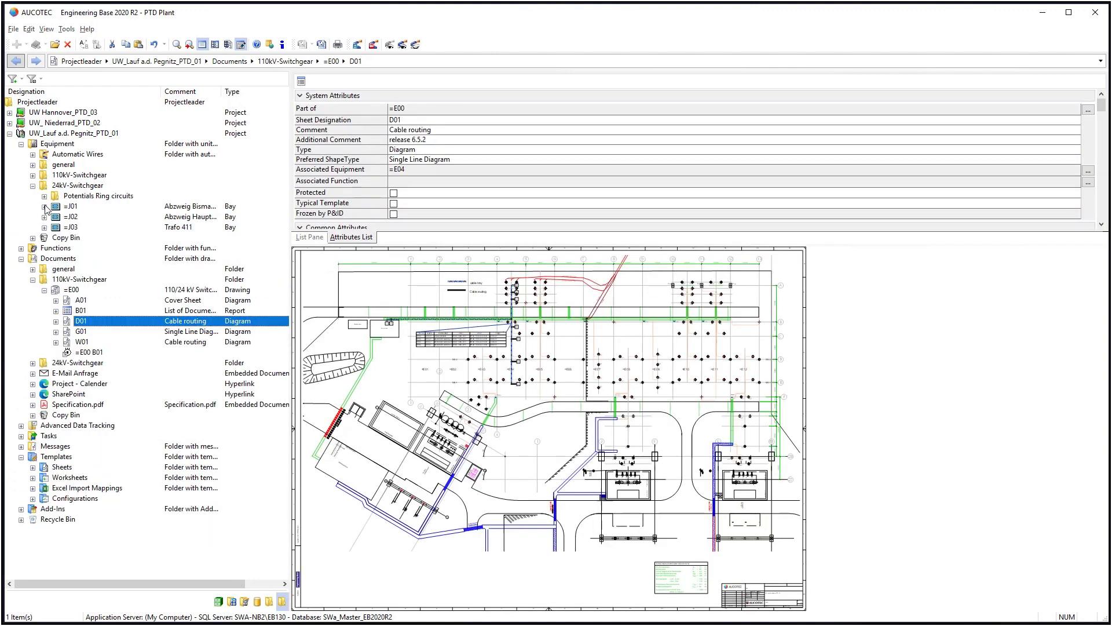
pyautogui.click(45, 207)
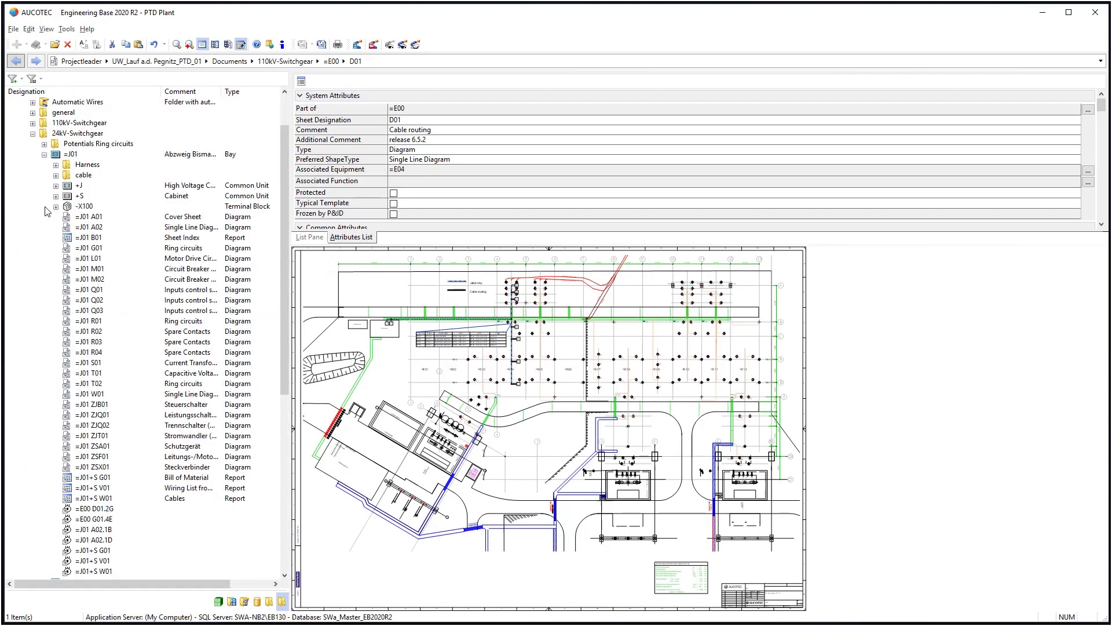
pyautogui.click(56, 185)
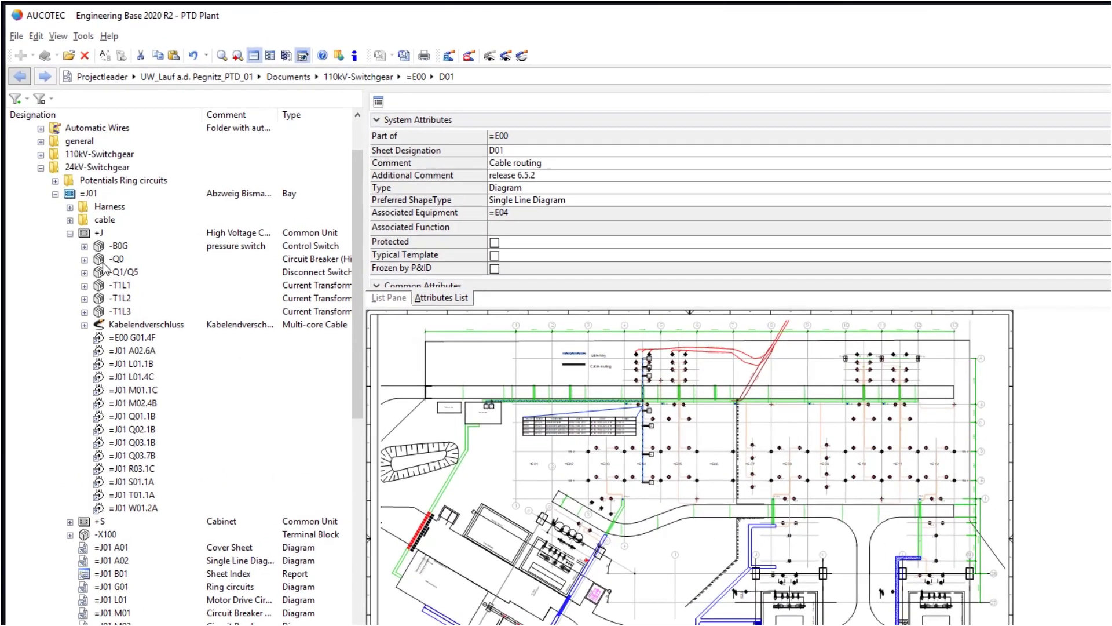
pyautogui.click(107, 249)
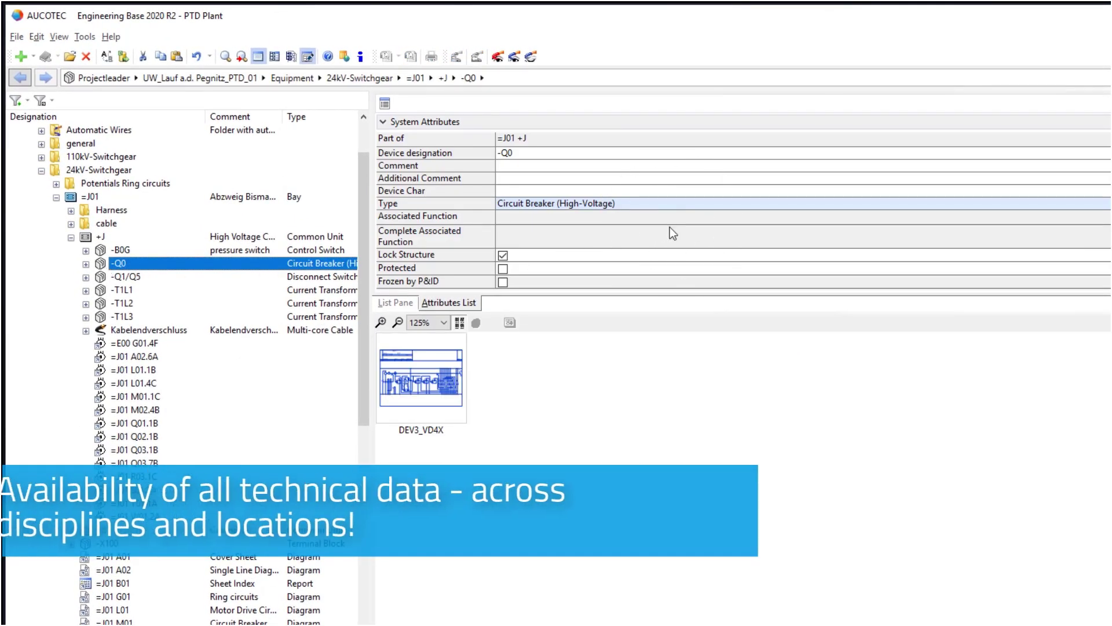
# - Scroll the -Q0 attributes through the ABB VD4X0 order data and 630A/25kA ratings
pyautogui.scroll(-2, 669, 227)
pyautogui.scroll(-6, 670, 227)
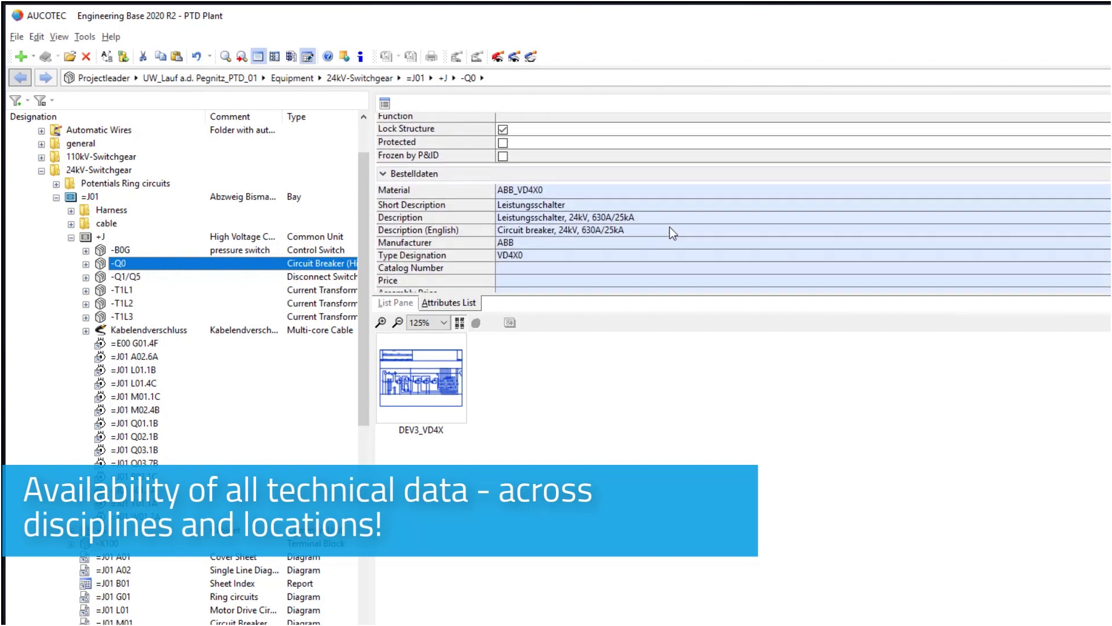
pyautogui.scroll(-3, 670, 227)
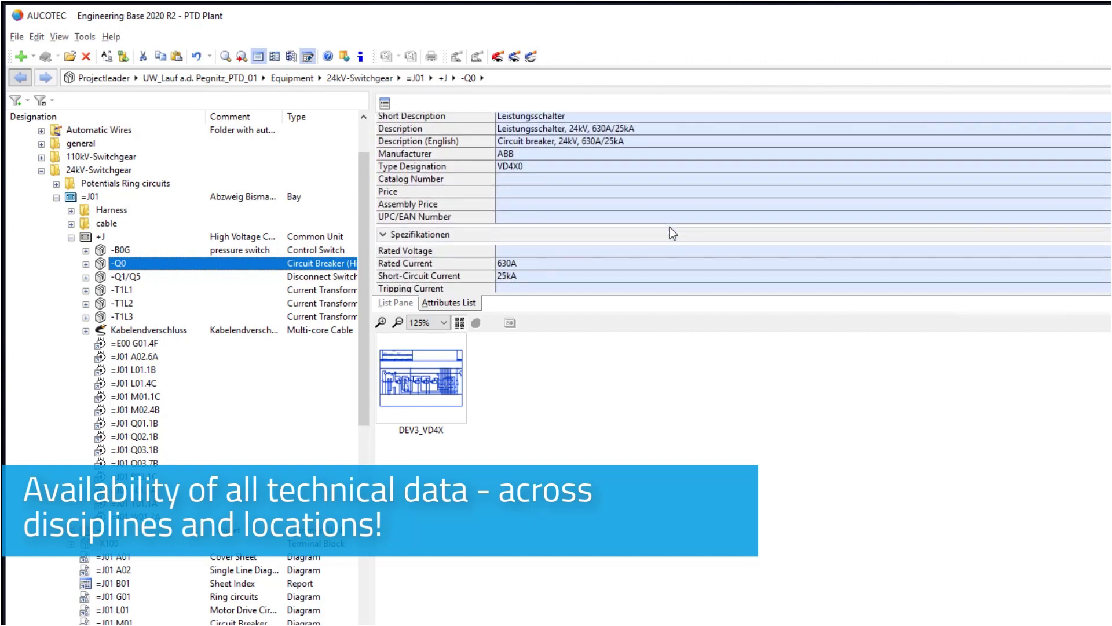
pyautogui.scroll(1, 670, 229)
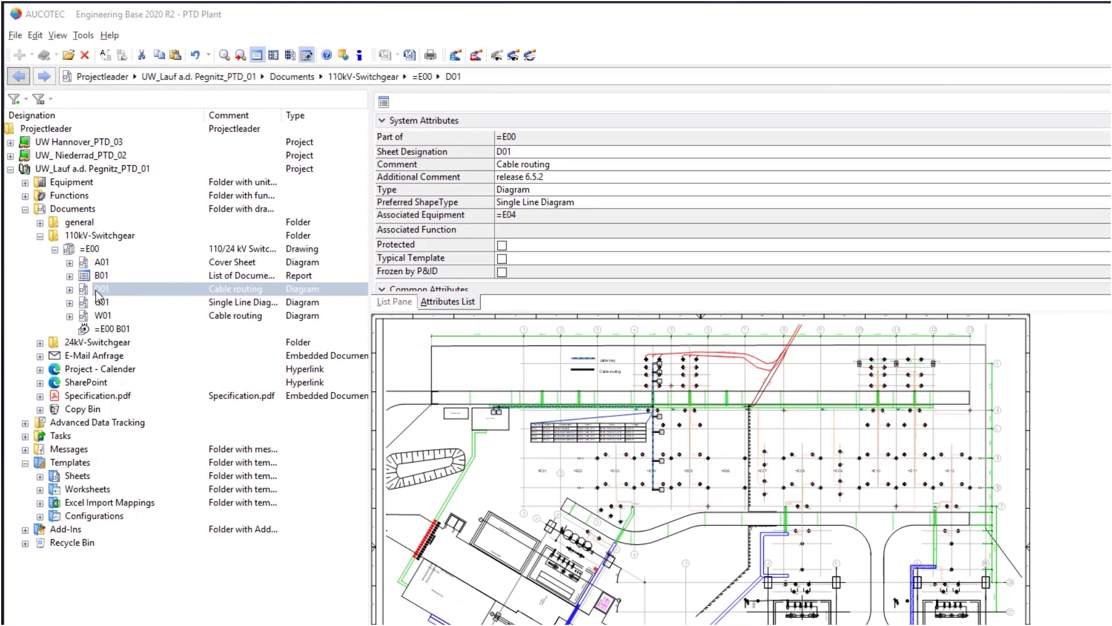
pyautogui.click(113, 372)
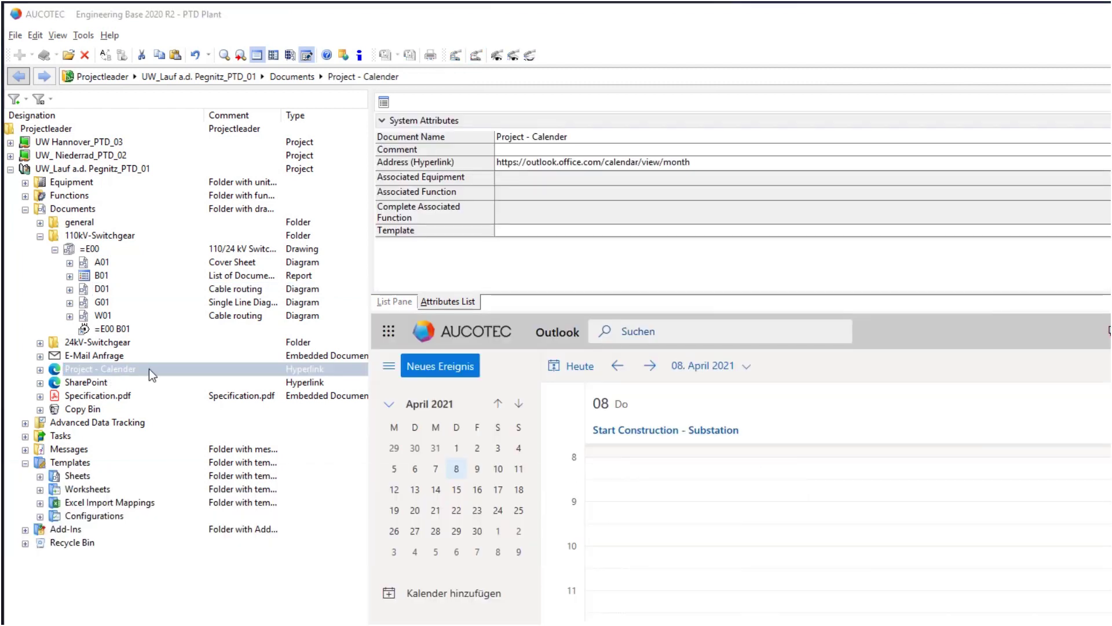
pyautogui.click(628, 441)
pyautogui.click(120, 382)
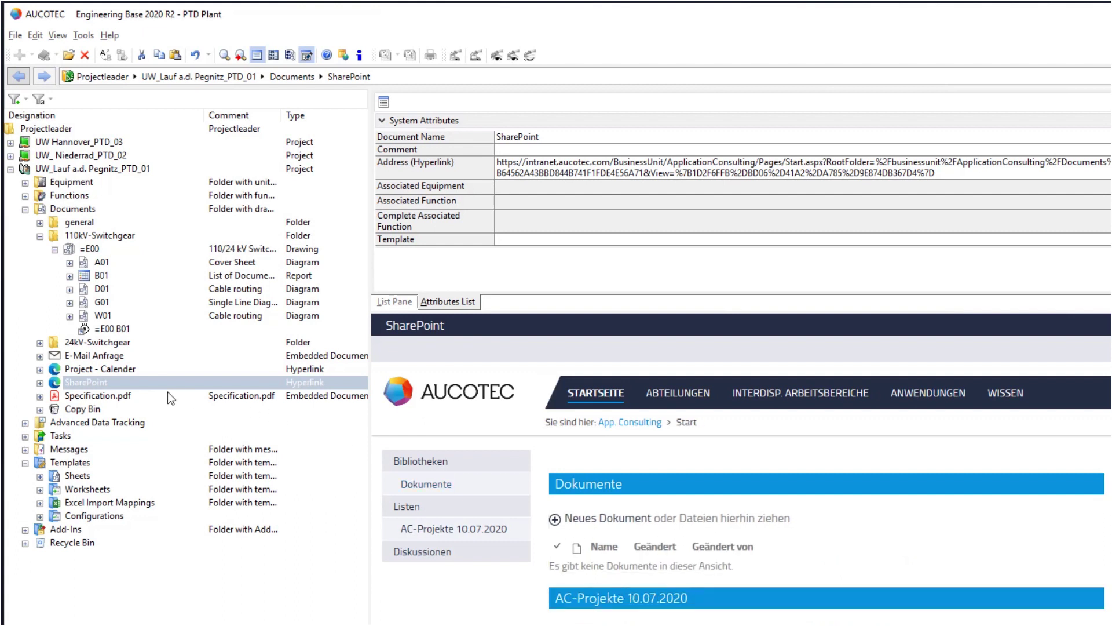
pyautogui.click(133, 396)
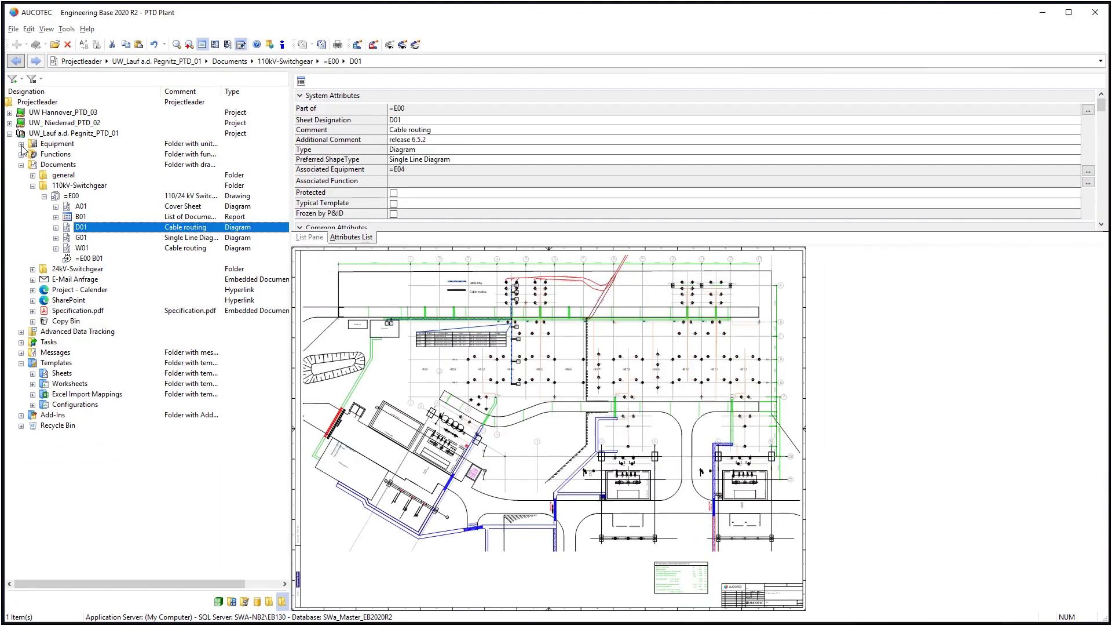
pyautogui.click(20, 143)
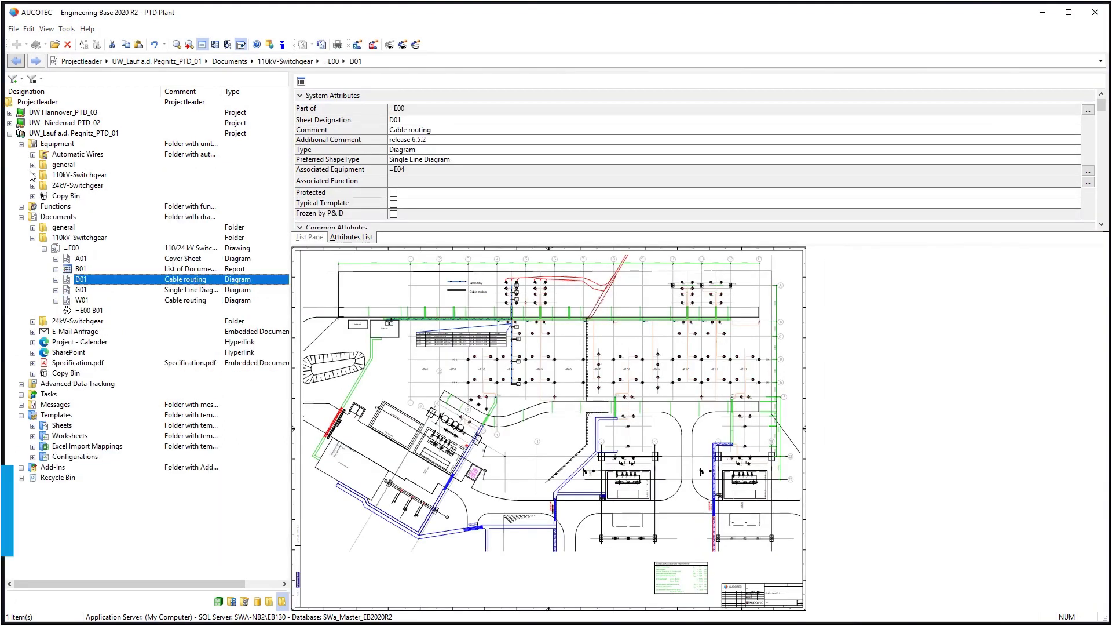
pyautogui.rightClick(80, 186)
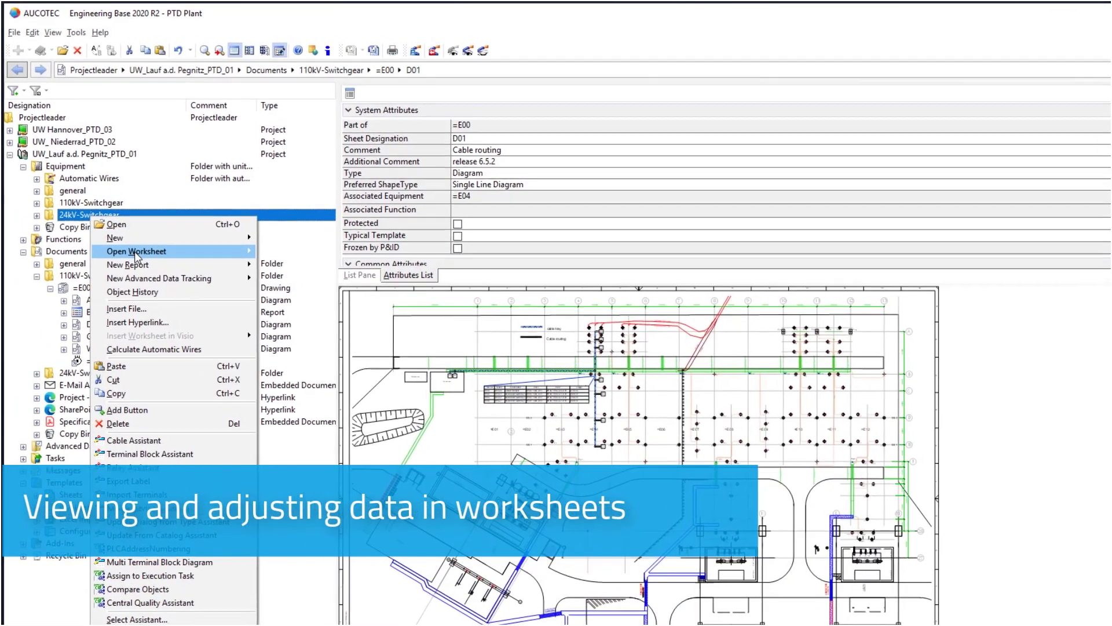
pyautogui.moveTo(133, 234)
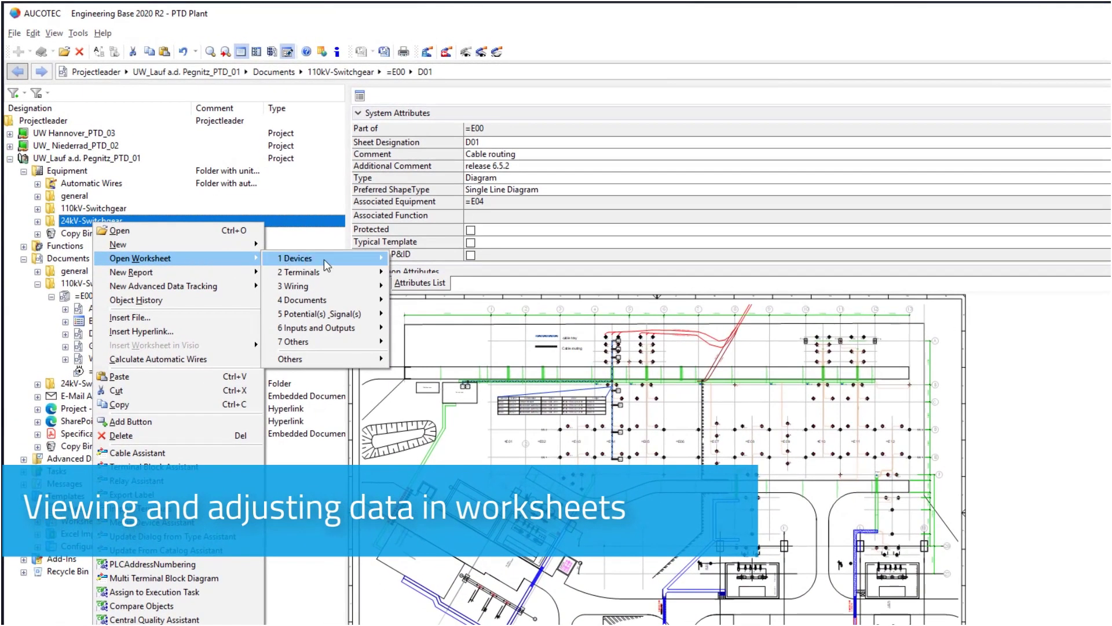
pyautogui.moveTo(374, 265)
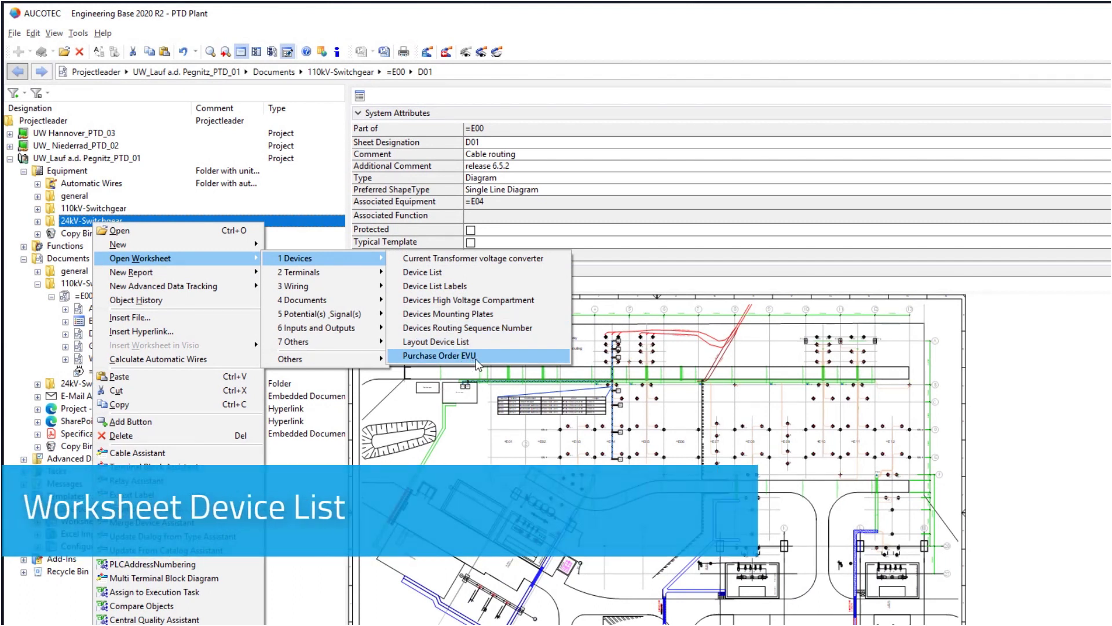
pyautogui.click(496, 355)
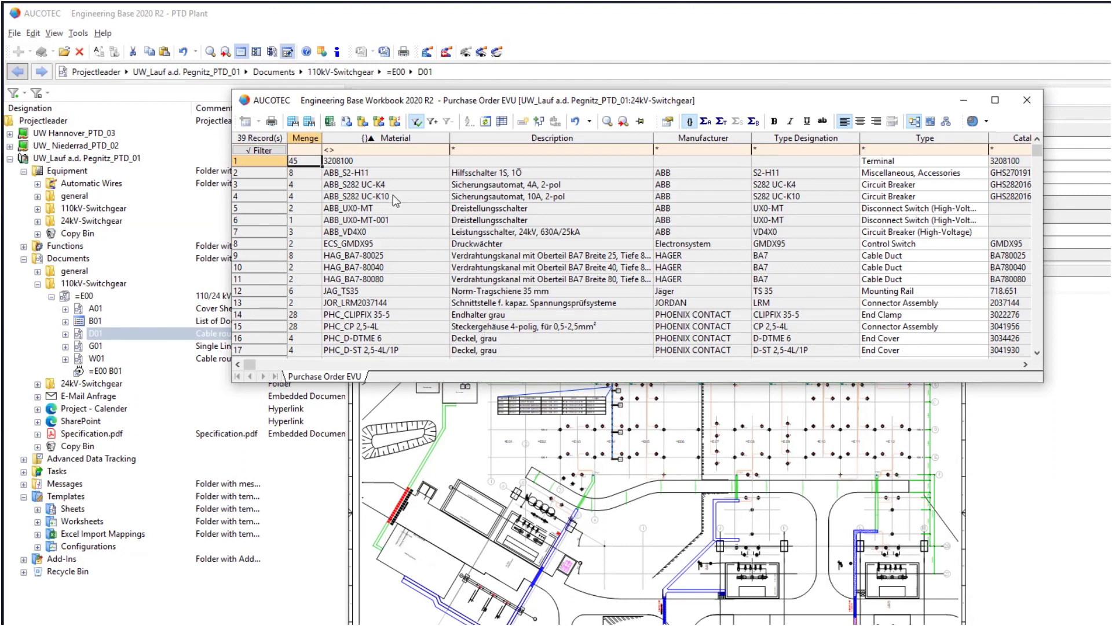
pyautogui.click(383, 171)
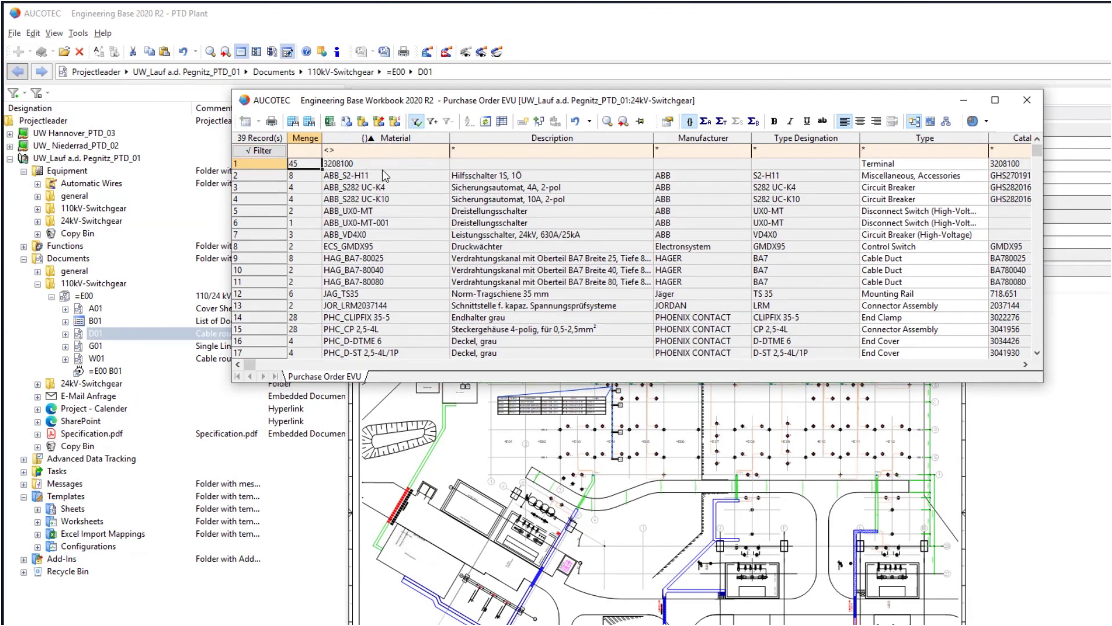
pyautogui.click(303, 162)
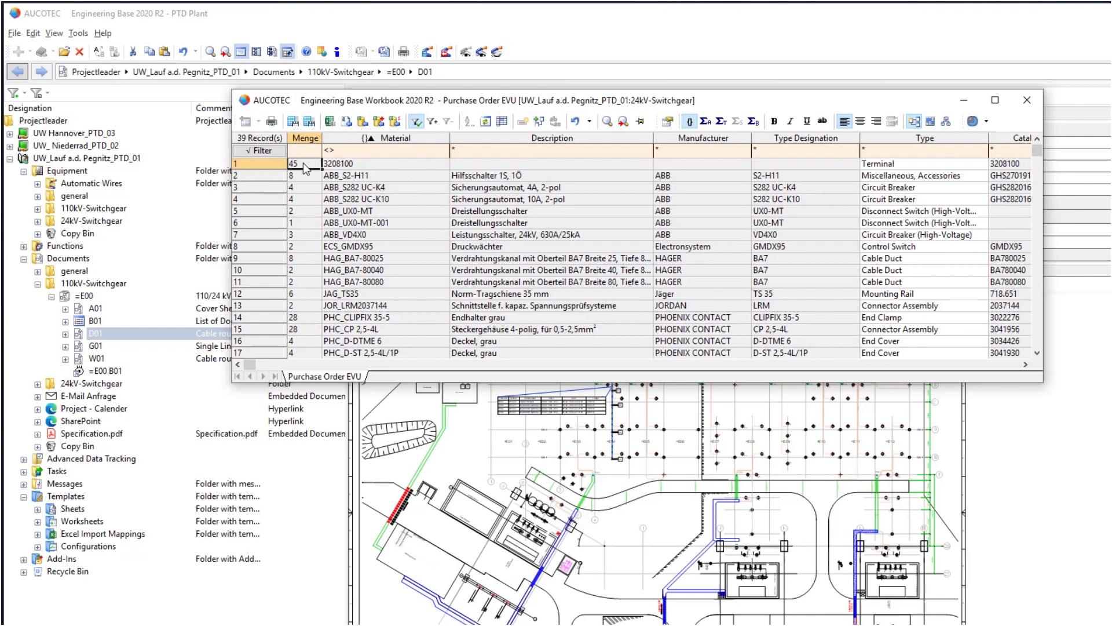
pyautogui.click(548, 191)
pyautogui.click(1026, 100)
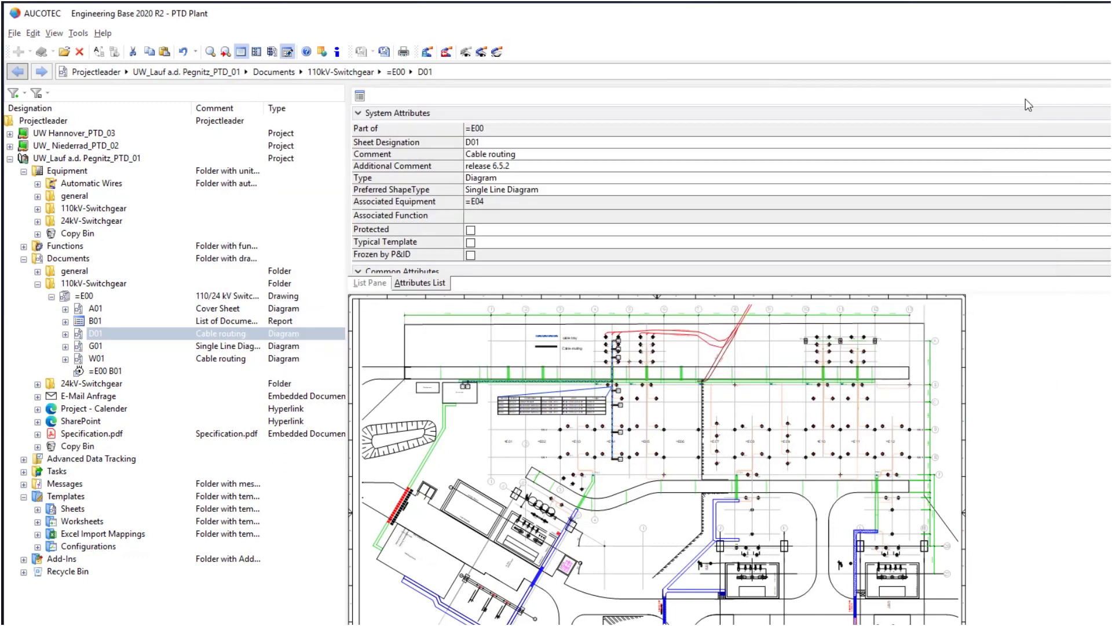
# - Open the Cable List EVU worksheet for the Equipment folder, listing 54 cable records
pyautogui.rightClick(70, 173)
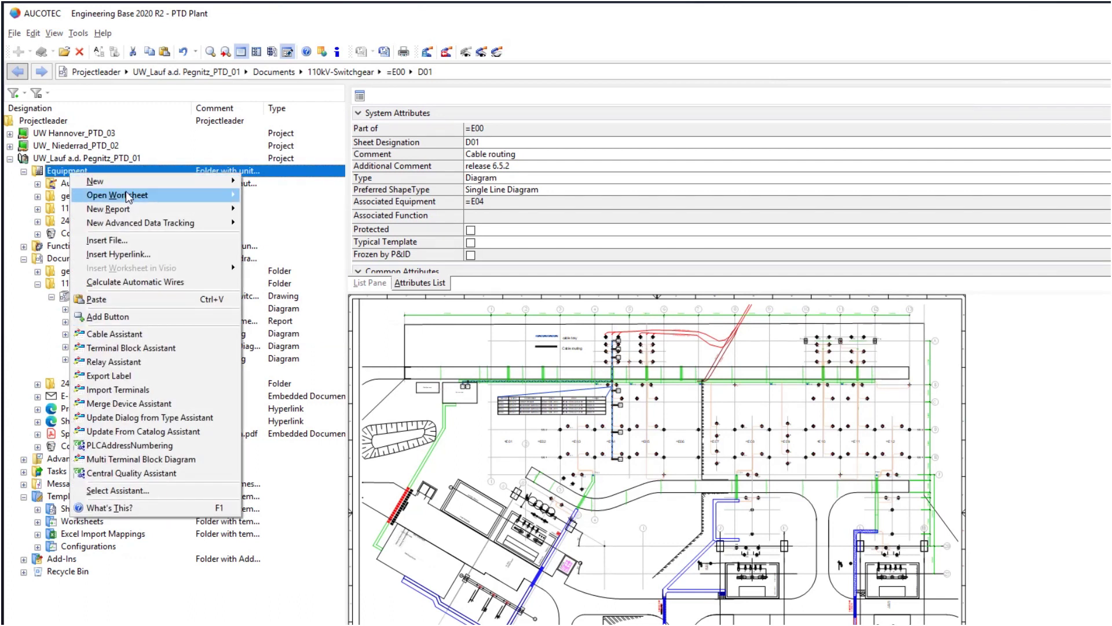
pyautogui.moveTo(203, 197)
pyautogui.moveTo(314, 224)
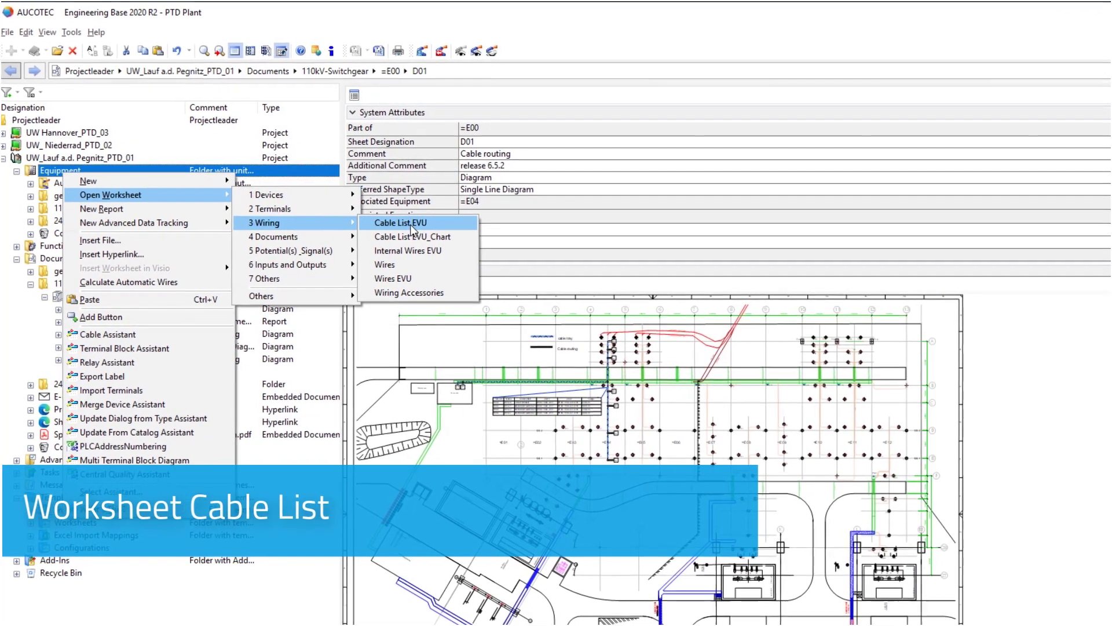
pyautogui.click(410, 224)
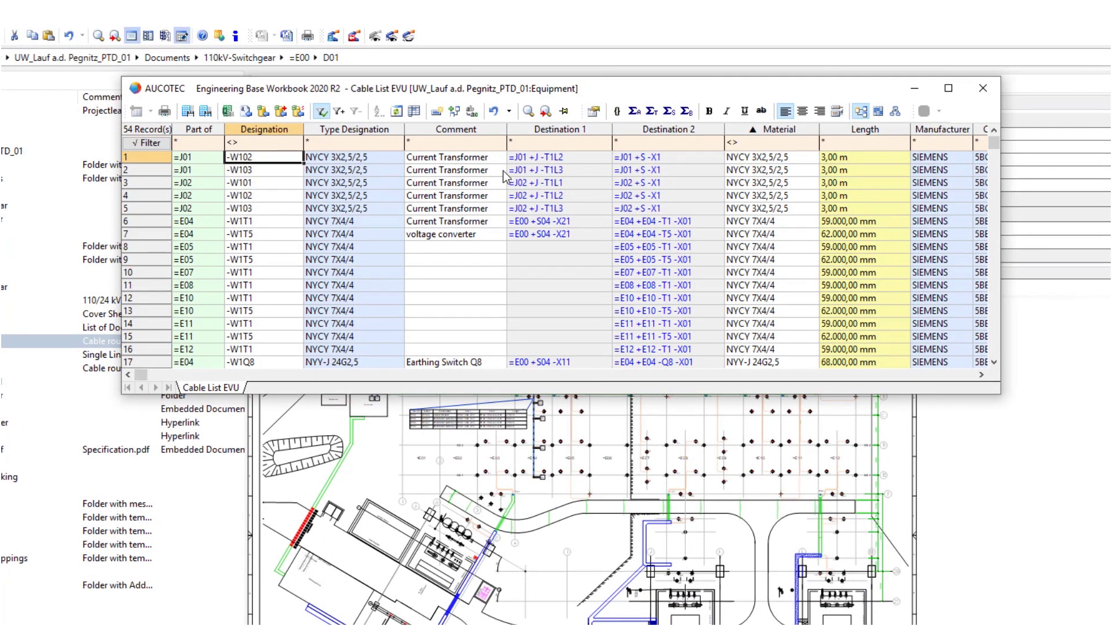
# - Export the cable list to Excel as Cable List EVU.xls on the Desktop
pyautogui.click(228, 111)
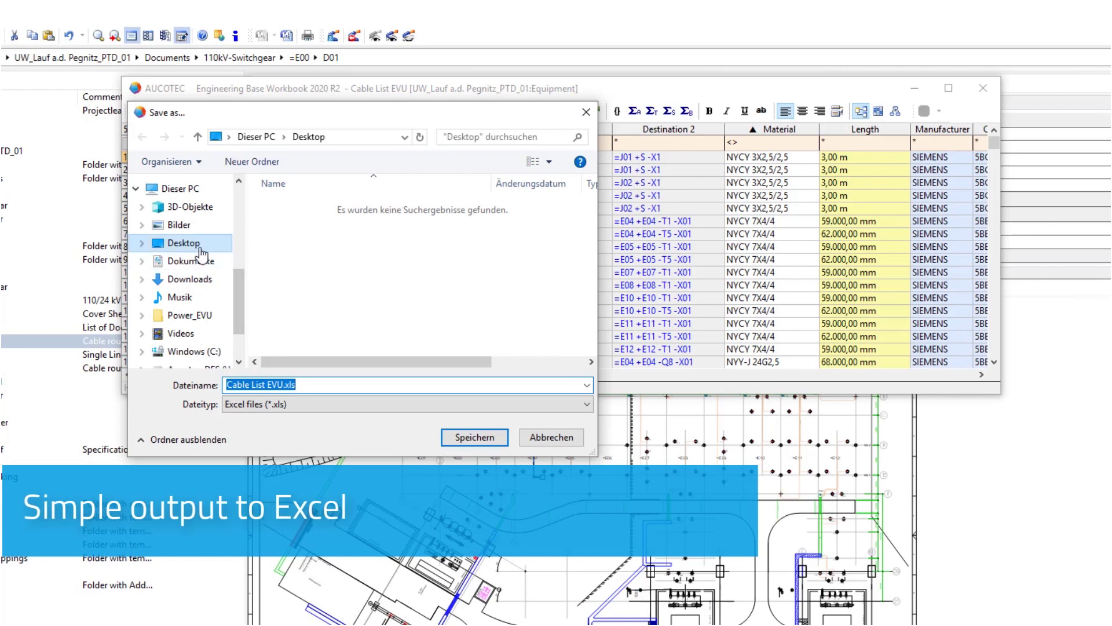
pyautogui.click(322, 385)
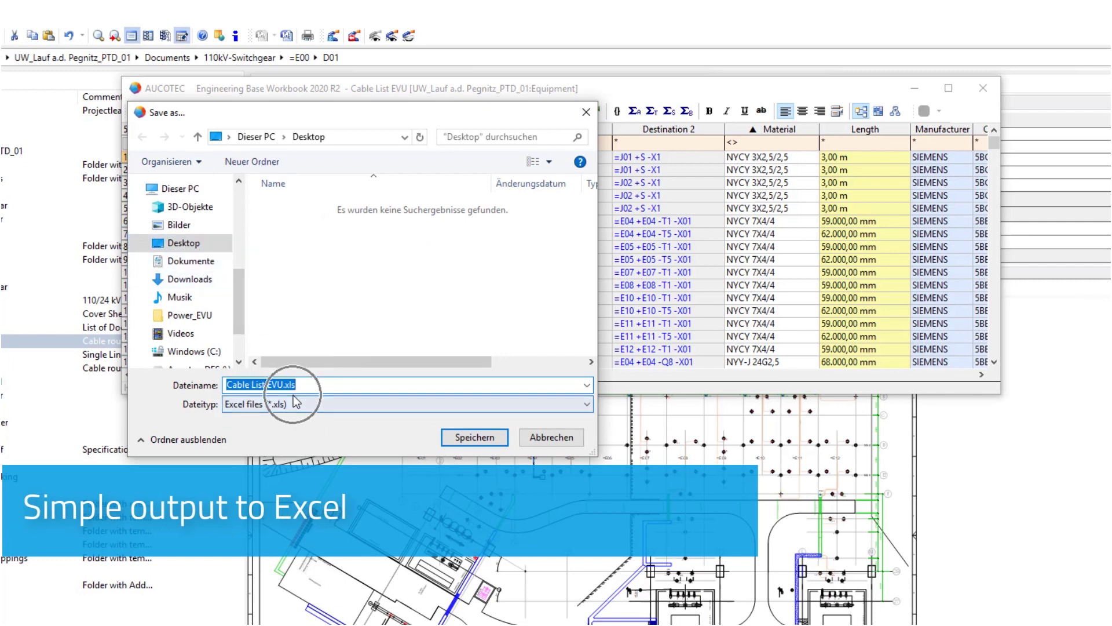
pyautogui.click(463, 436)
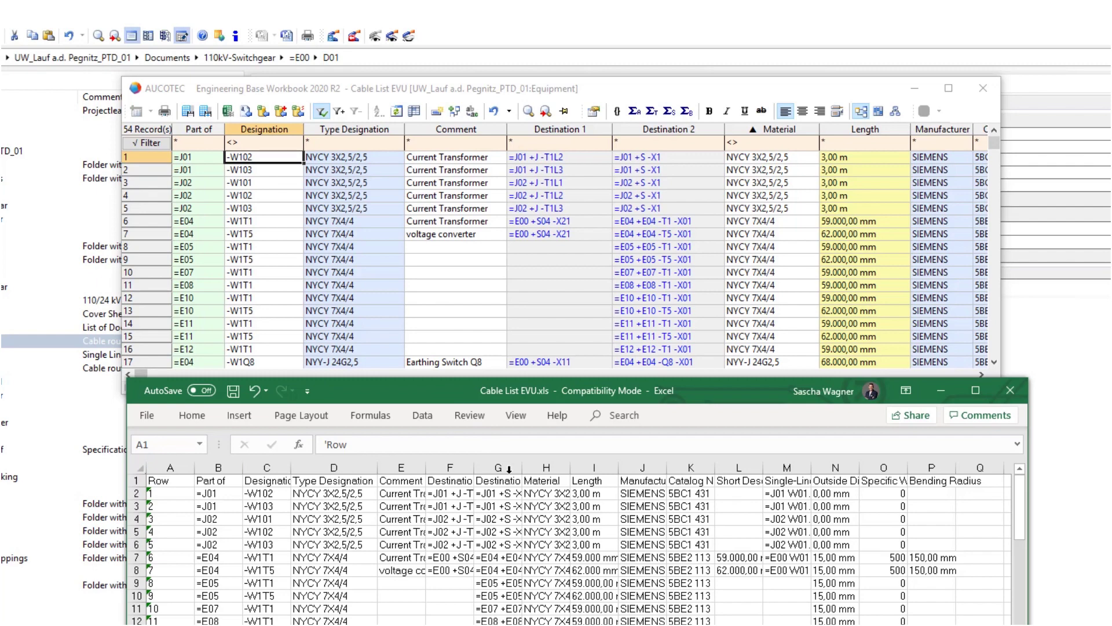
# - Close Excel and count the cables per Material type
pyautogui.click(1011, 391)
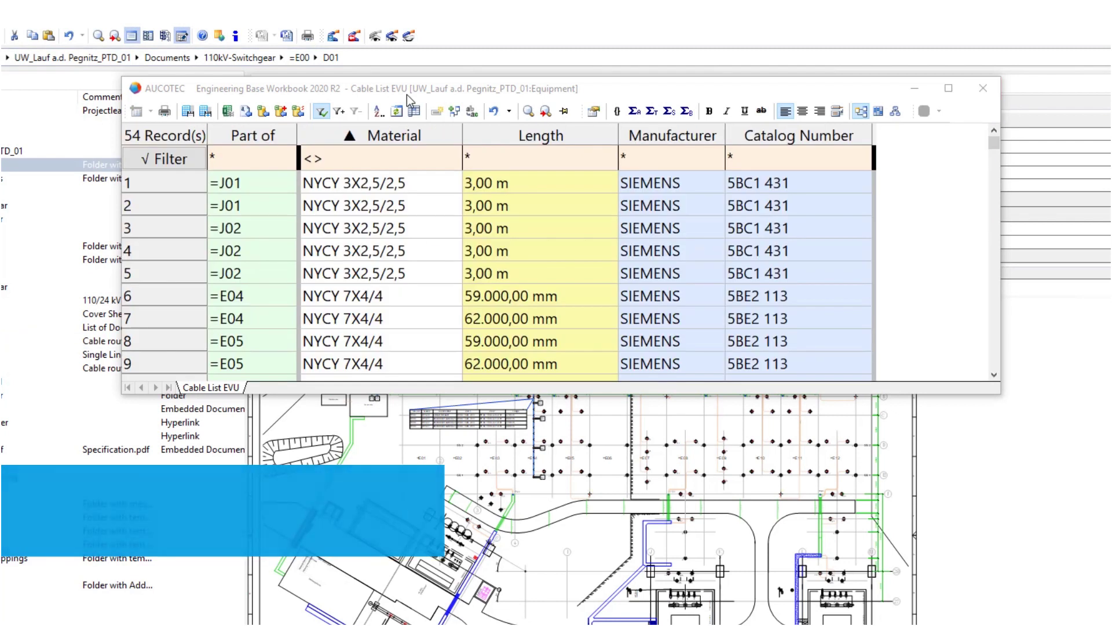
pyautogui.click(414, 137)
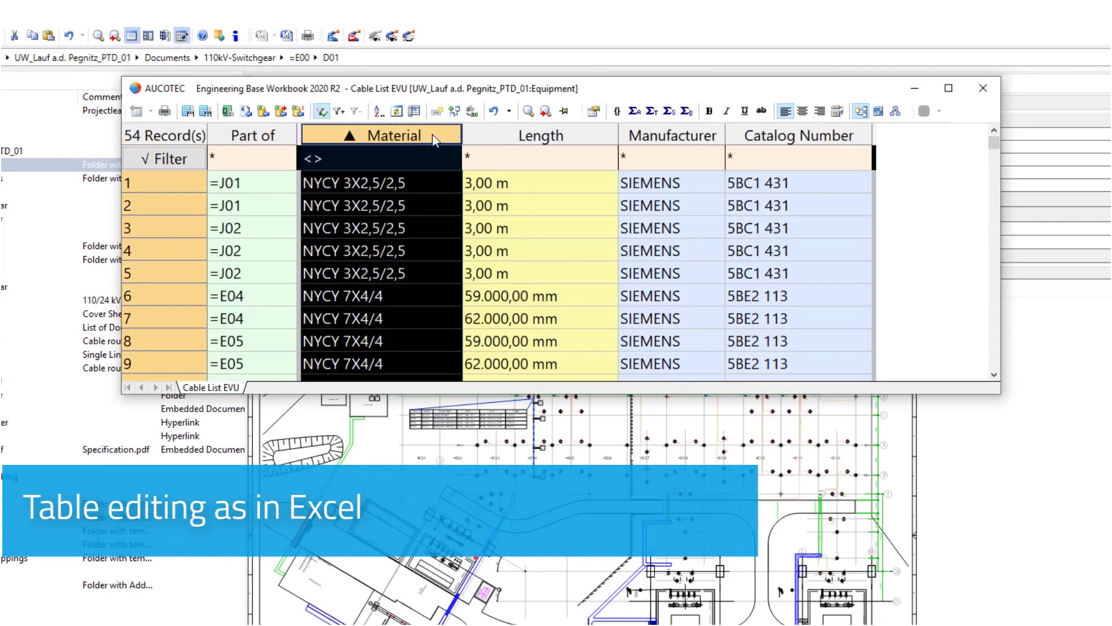
pyautogui.click(617, 114)
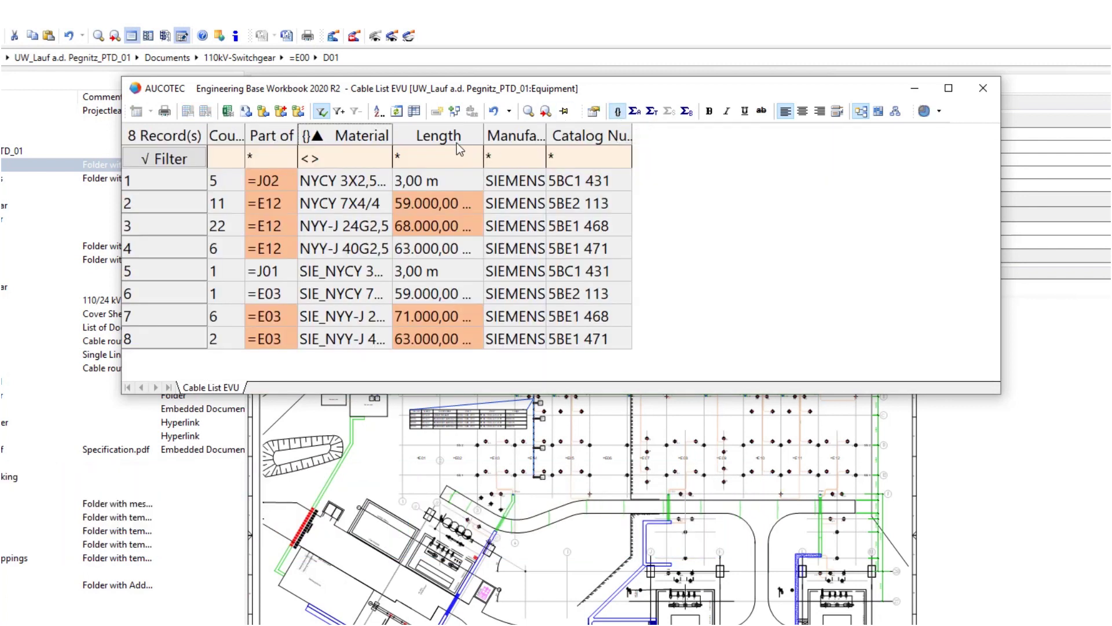
# - Sum the cable Length per material and widen the Material column to show full names
pyautogui.click(462, 135)
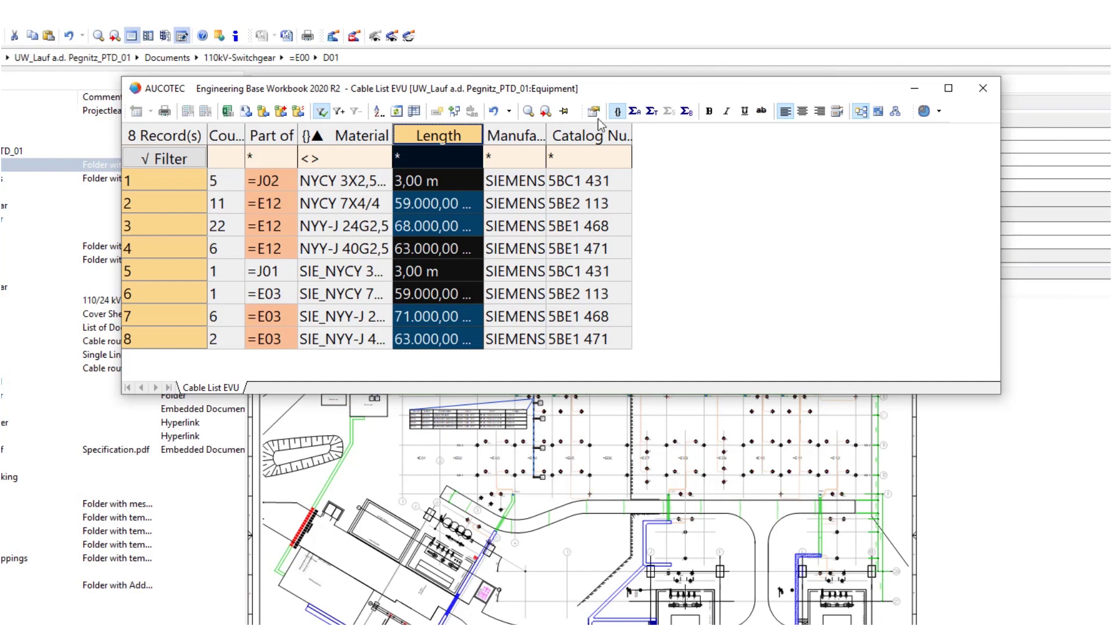
pyautogui.rightClick(465, 135)
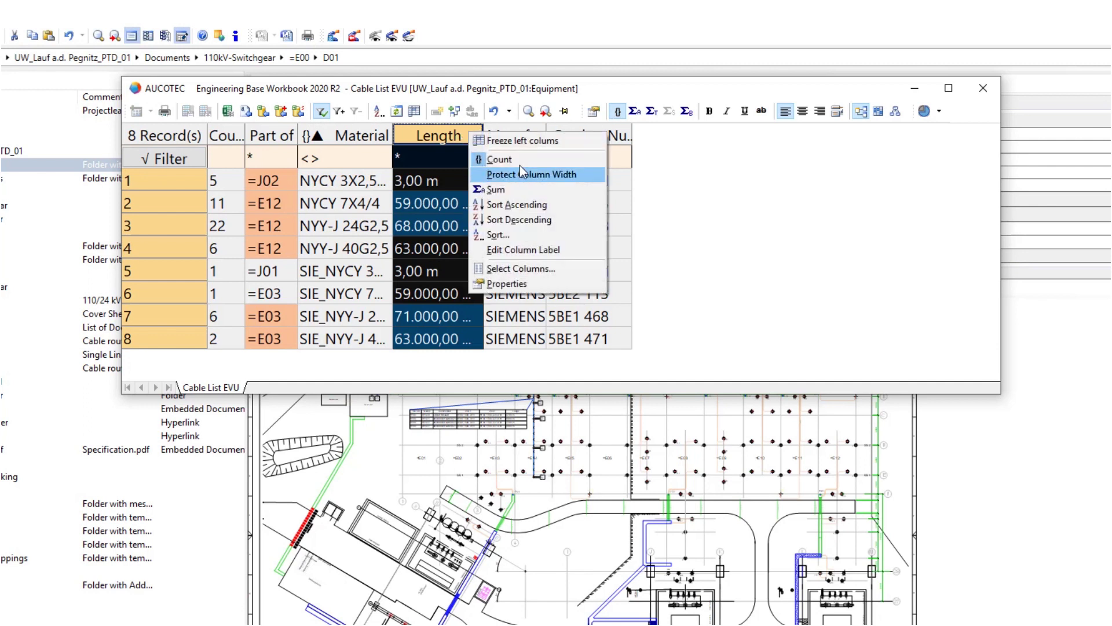
pyautogui.click(519, 192)
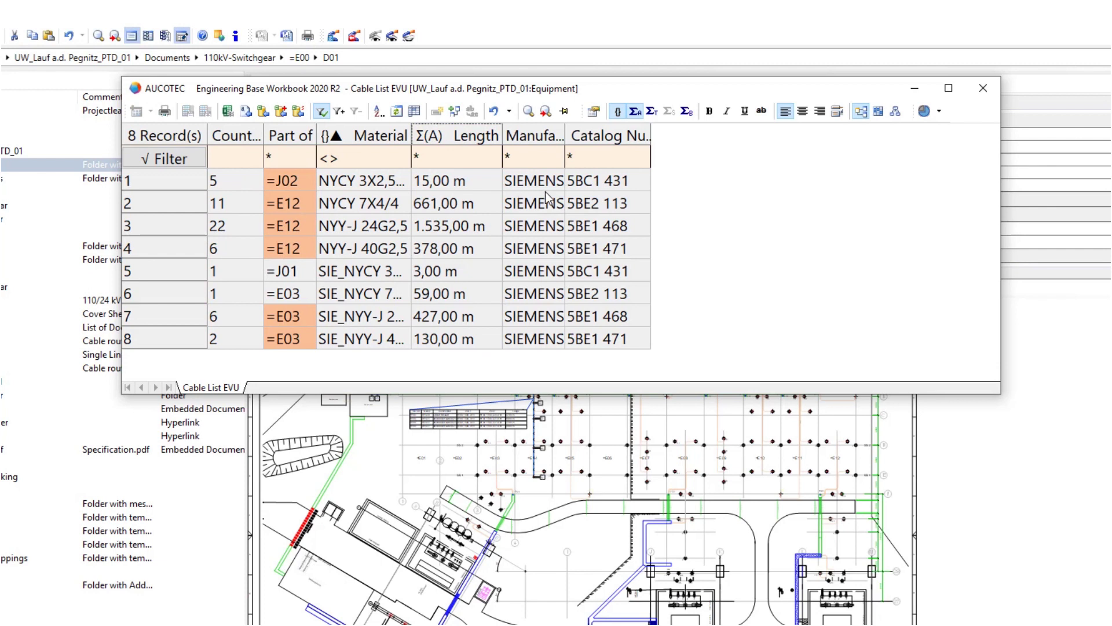
pyautogui.doubleClick(411, 130)
pyautogui.click(413, 133)
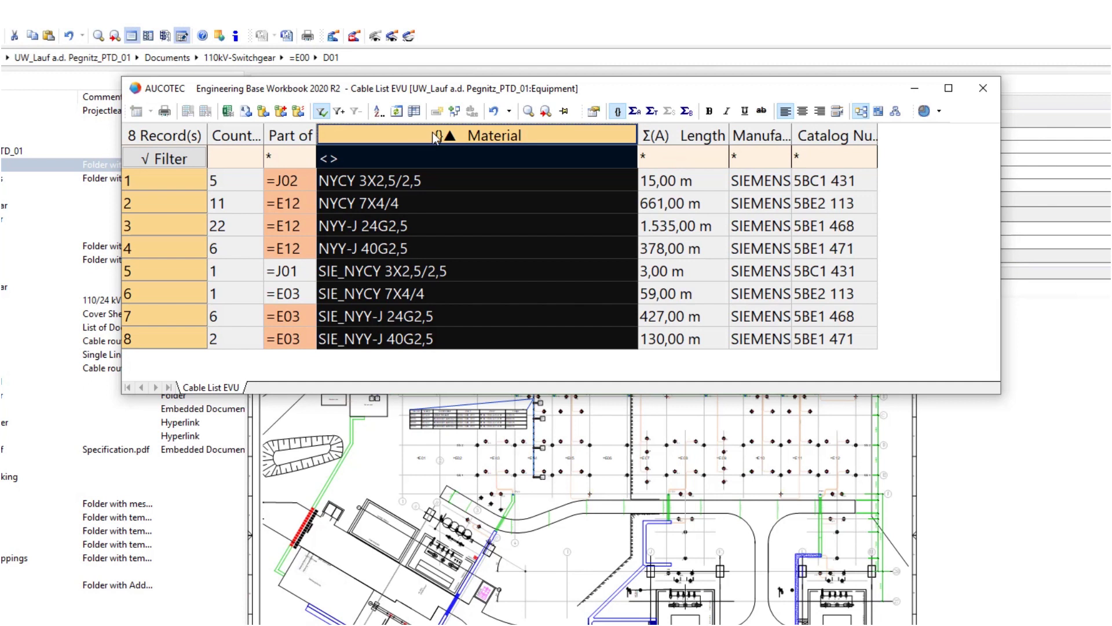
# - Set the Counted chart to Pie Chart, preview it, confirm, and close the cable list worksheet
pyautogui.click(926, 110)
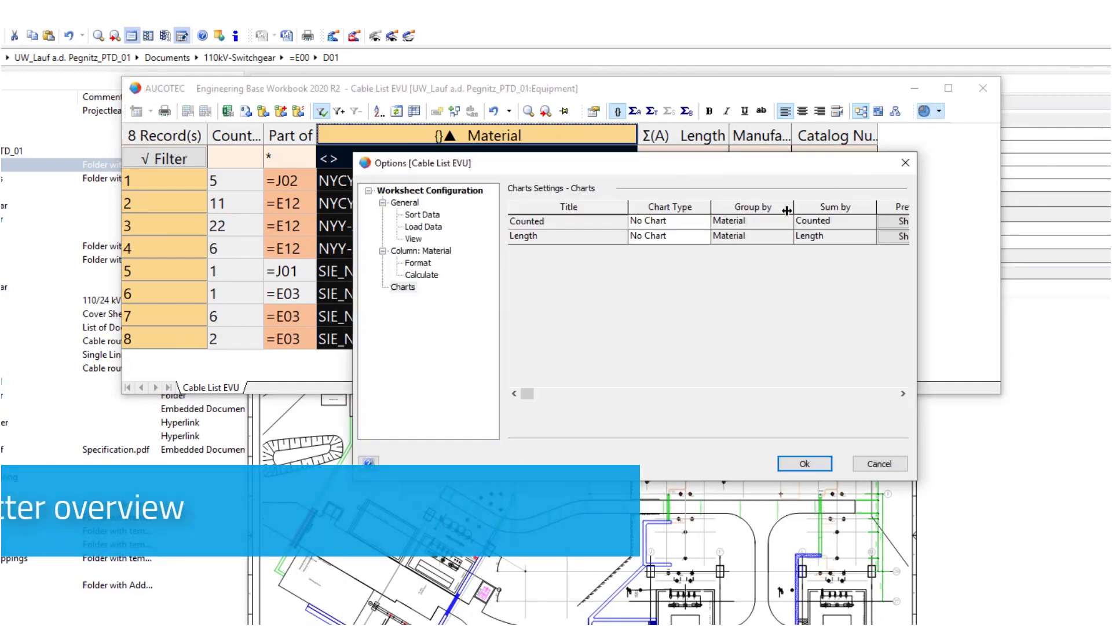
pyautogui.click(703, 222)
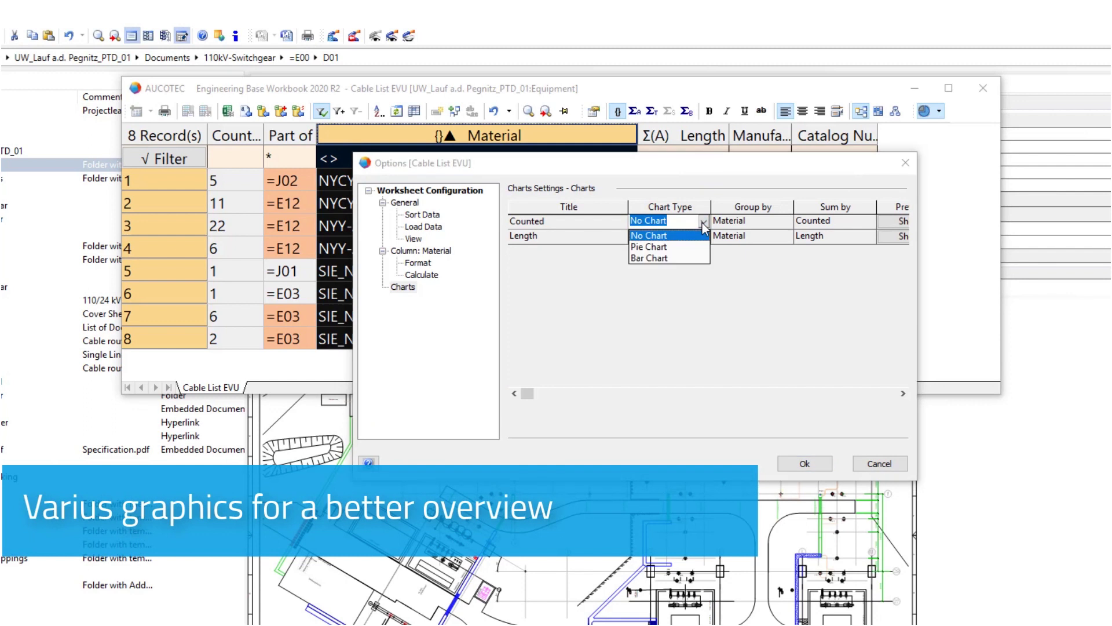
pyautogui.click(673, 248)
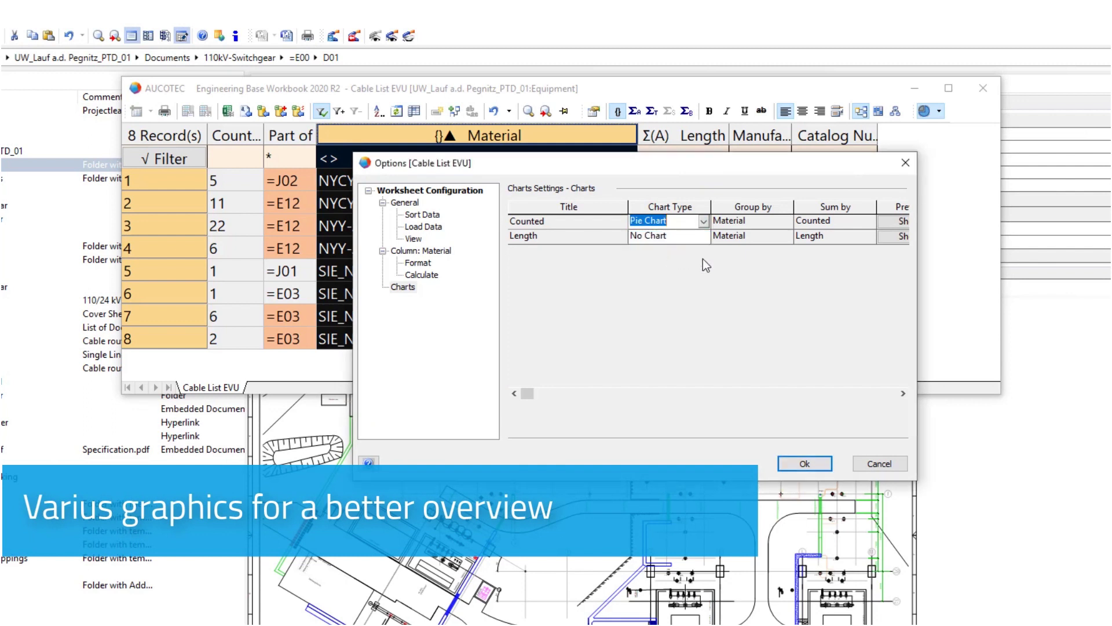
pyautogui.click(888, 220)
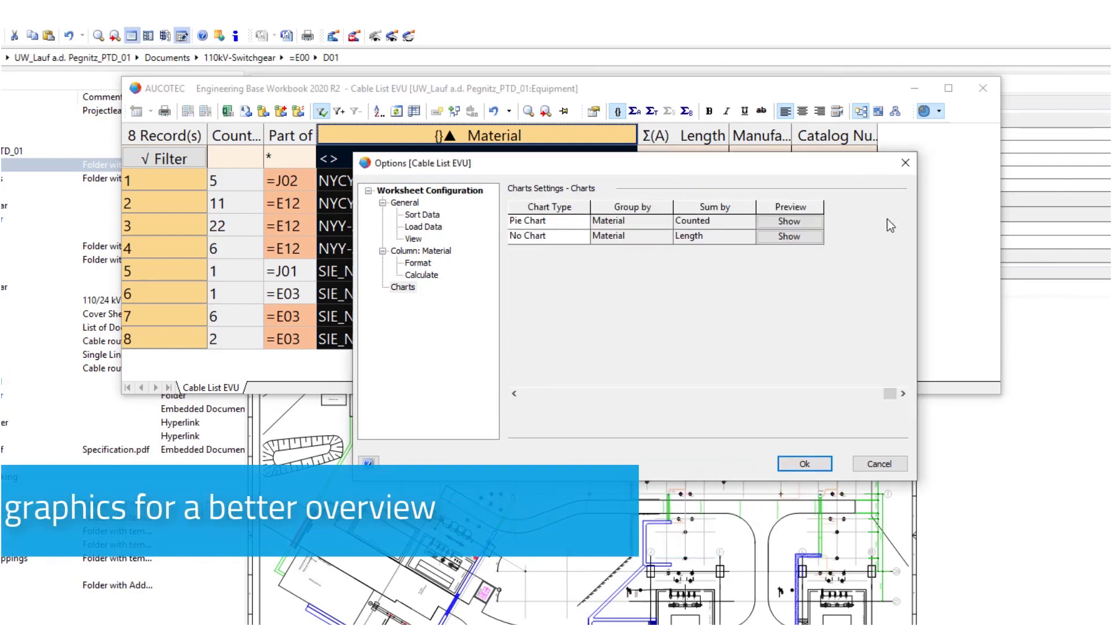
pyautogui.click(790, 222)
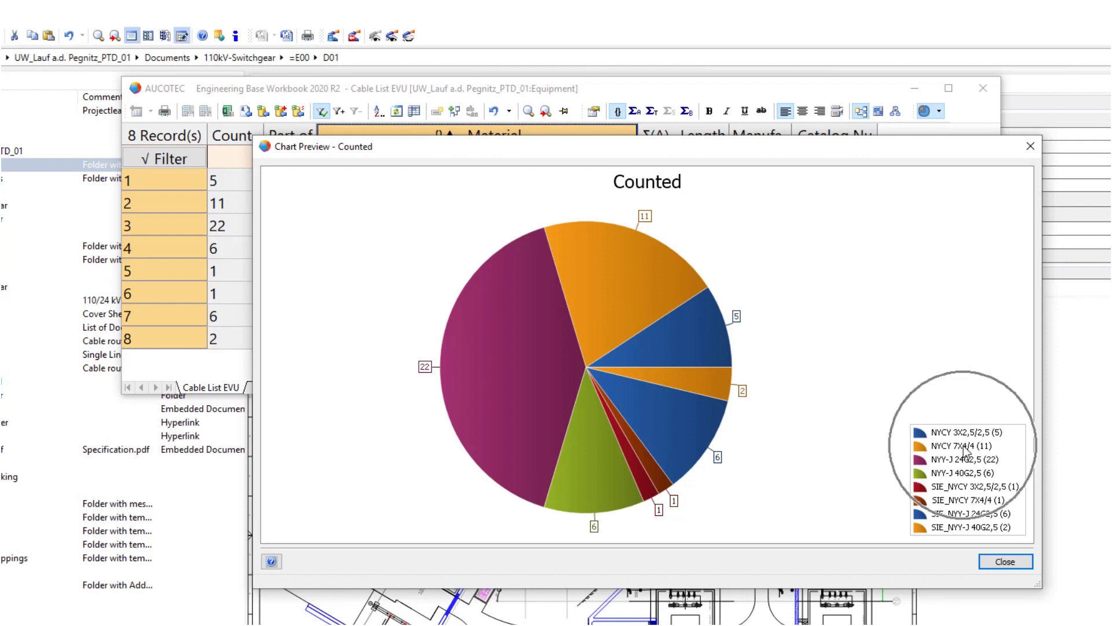
pyautogui.click(999, 566)
pyautogui.click(805, 463)
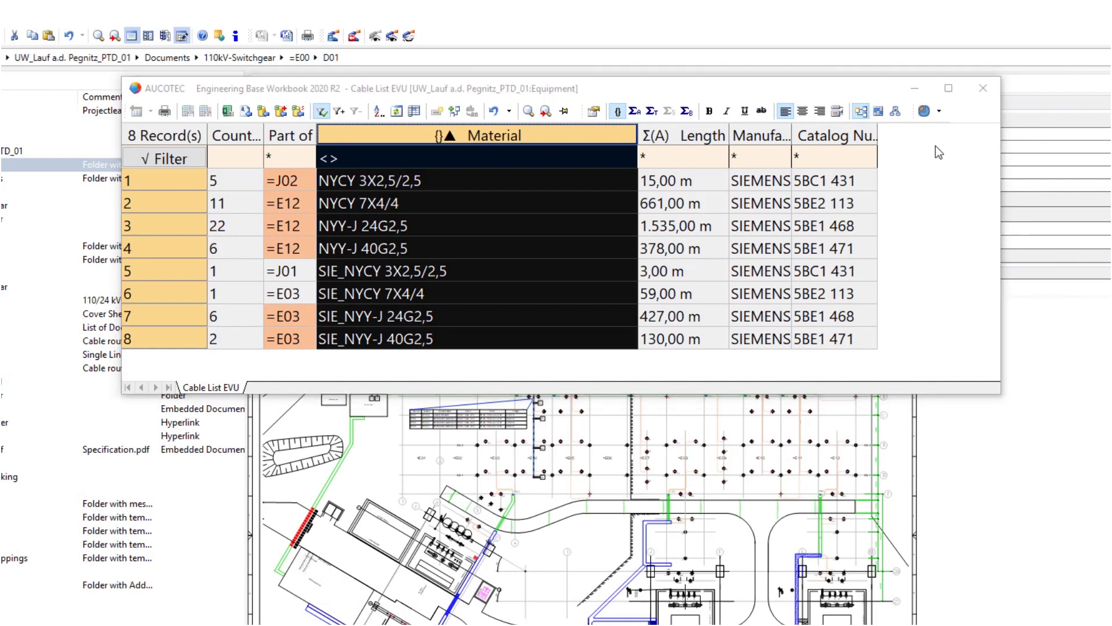
pyautogui.click(983, 88)
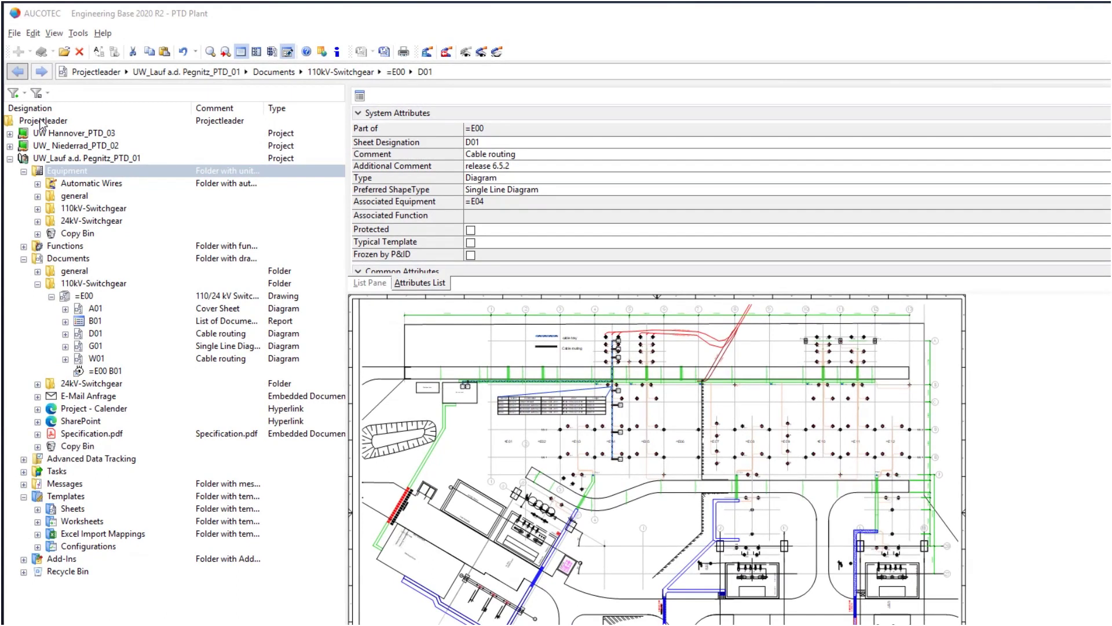
# - Show the Workflow Assistant status overview for all projects from the Projectleader folder
pyautogui.click(41, 123)
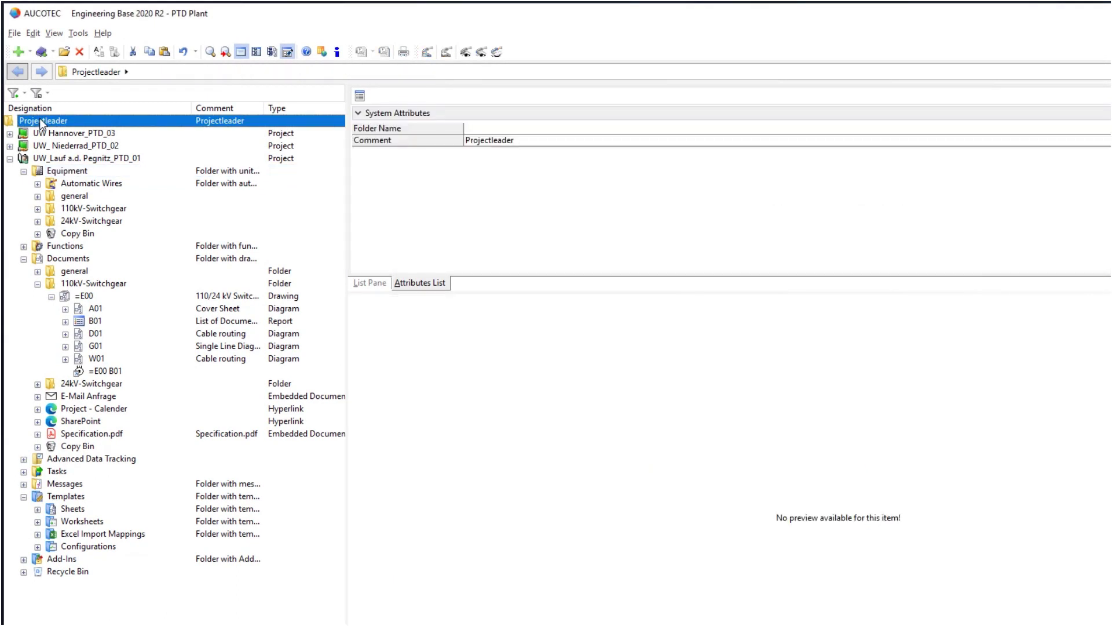
pyautogui.rightClick(40, 123)
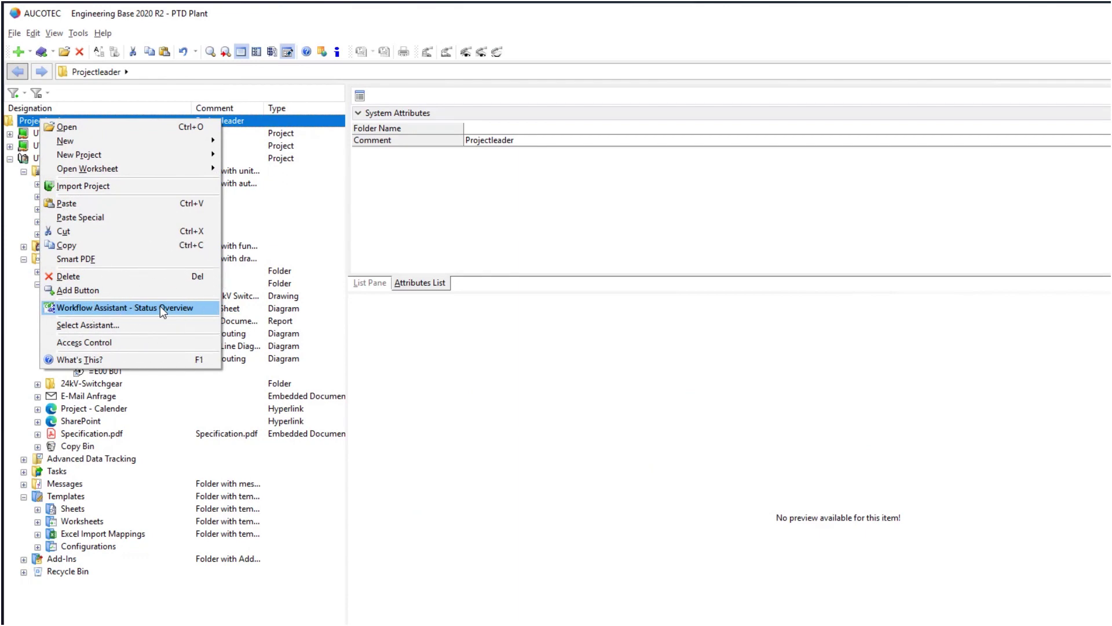
pyautogui.click(160, 306)
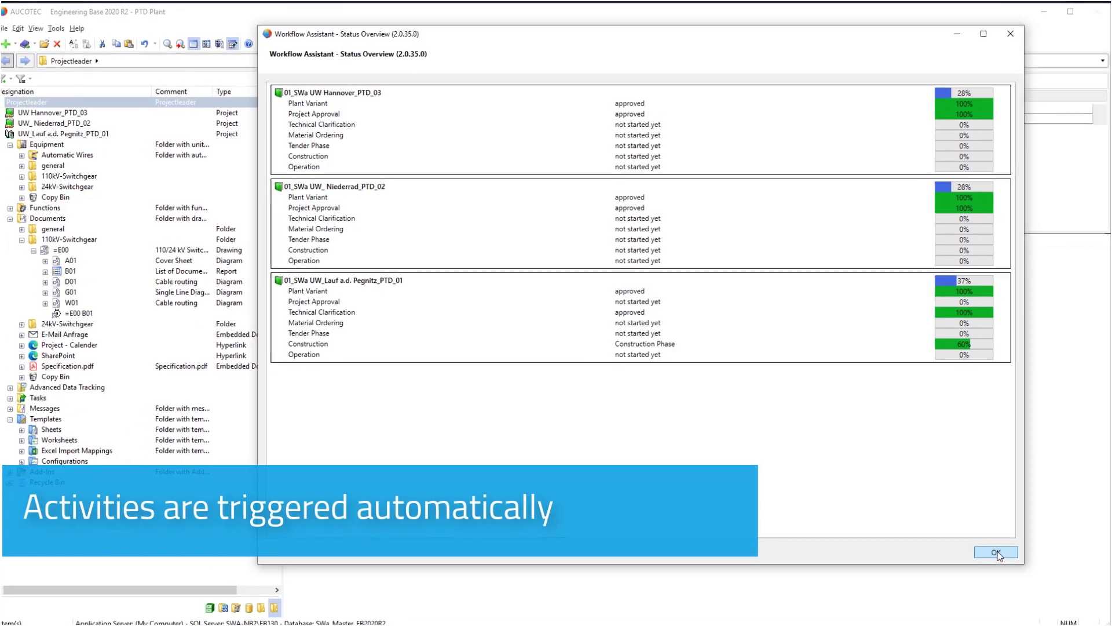
pyautogui.click(995, 548)
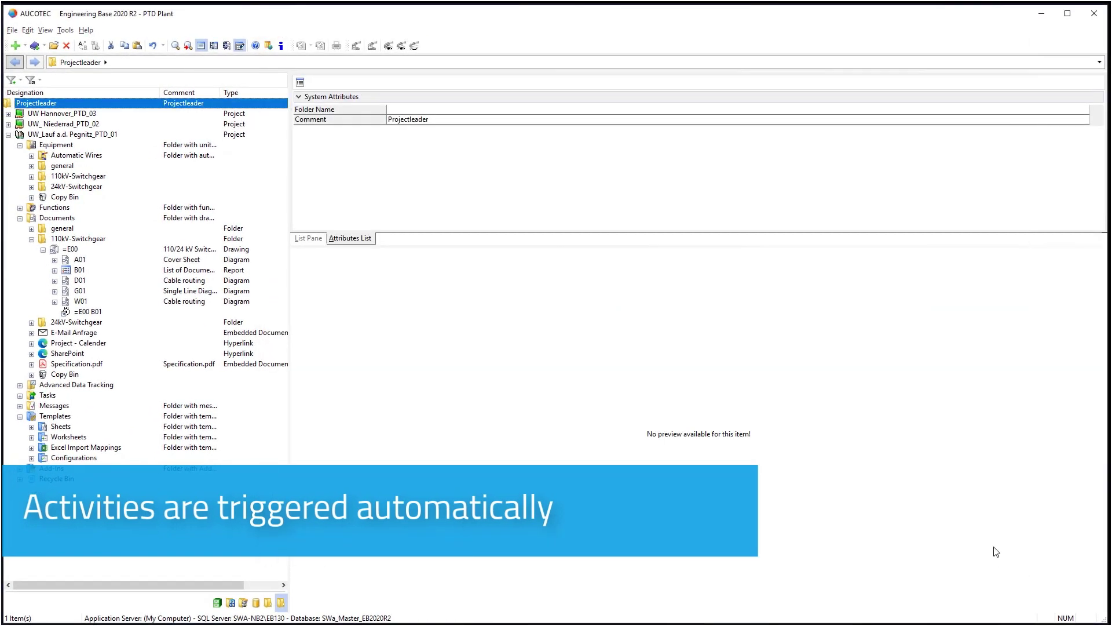